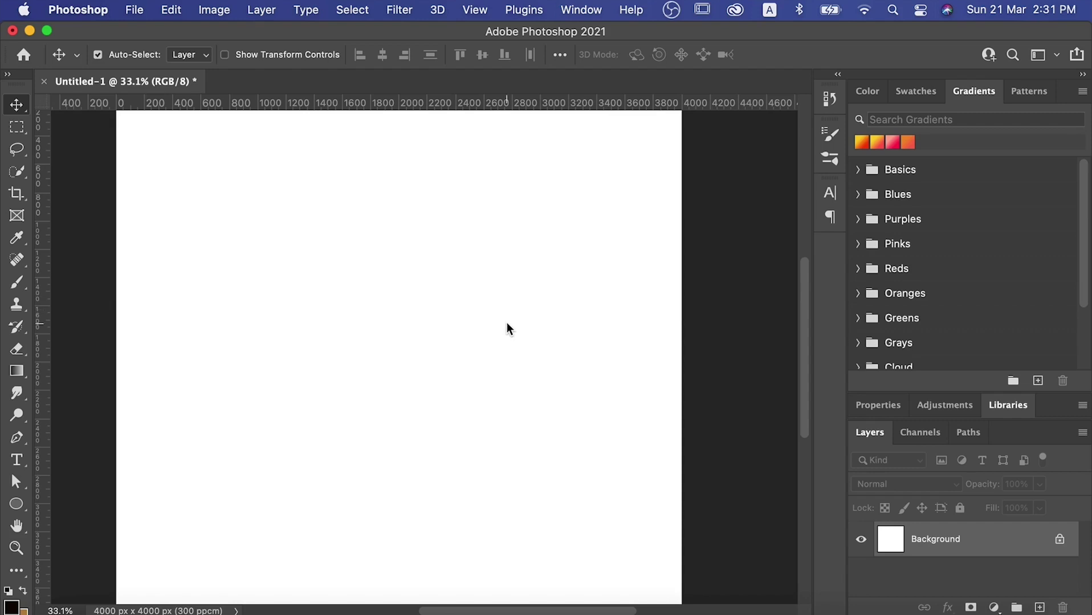
- Zoom out on the blank 4000 × 4000 px white canvas
scroll(507, 323, "down", 3)
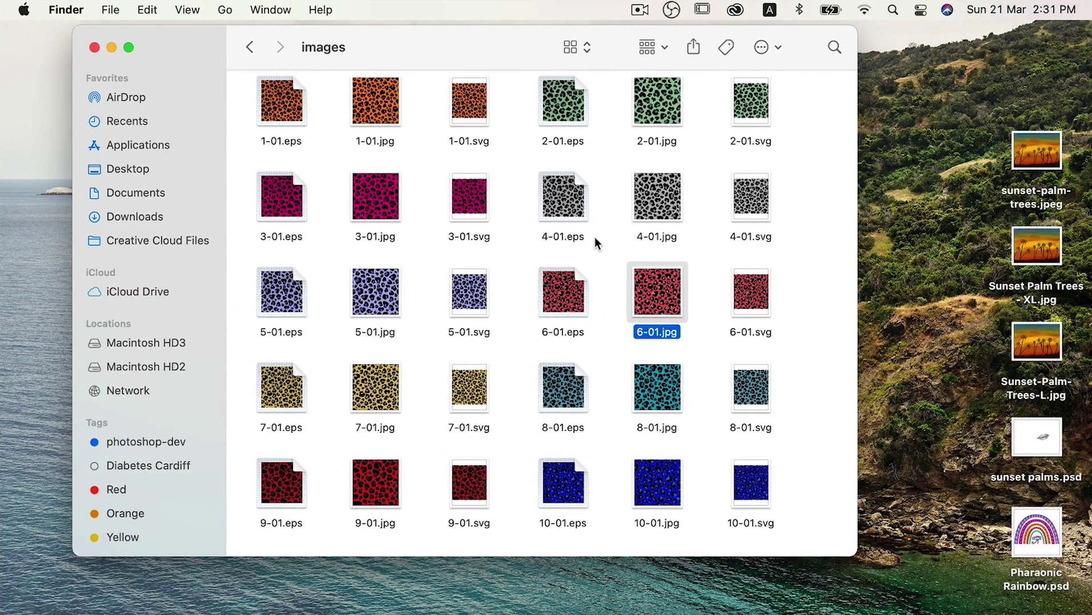
- Drag 5-01.jpg from the Finder folder onto the Photoshop document
left_click(380, 284)
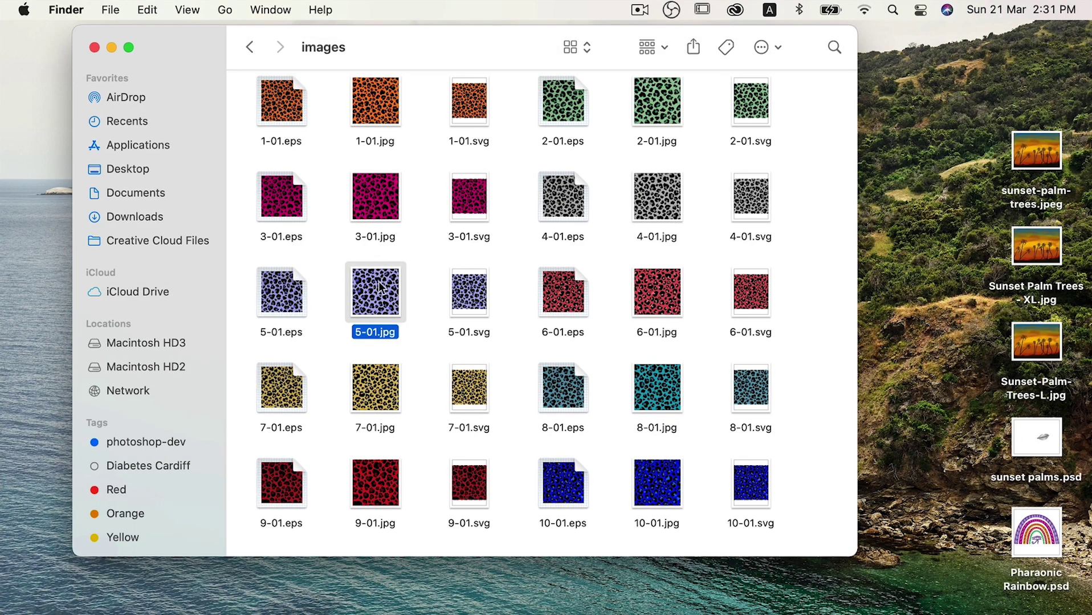
mouse_move(376, 302)
left_mouse_down()
mouse_move(38, 360)
mouse_move(419, 341)
left_mouse_up()
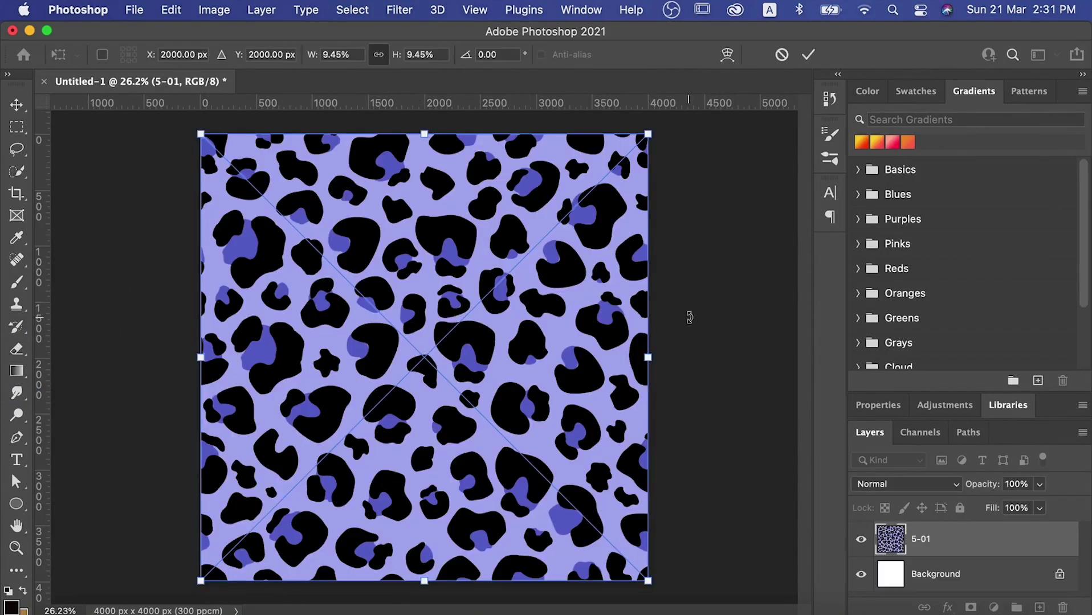
- Commit the placement of the 5-01 leopard image
key("Return")
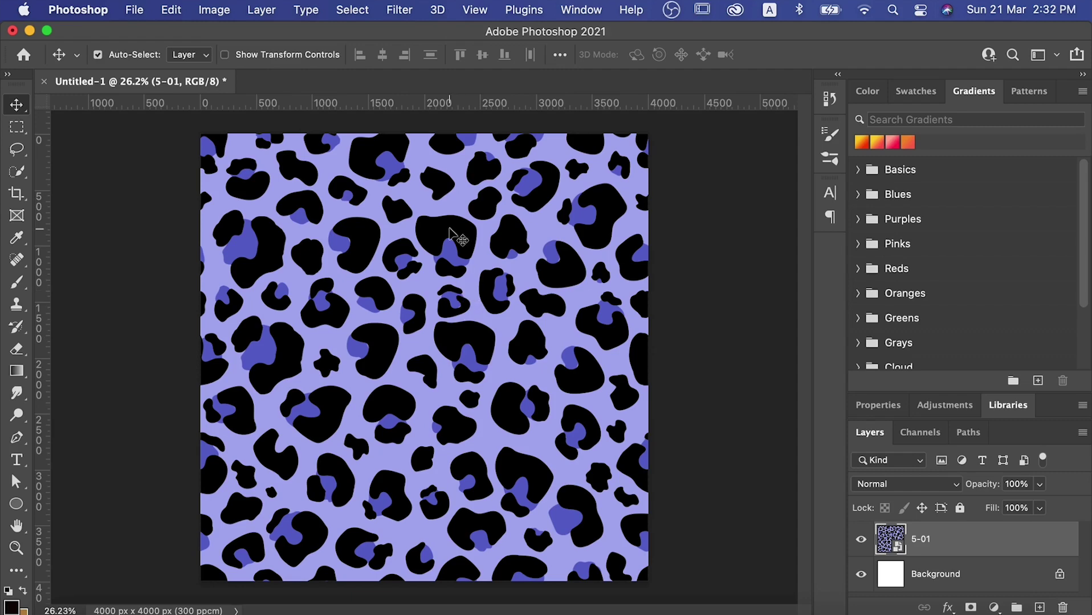
- Define the leopard layer as a pattern named 'Leopard Blue' via Edit > Define Pattern
left_click(171, 10)
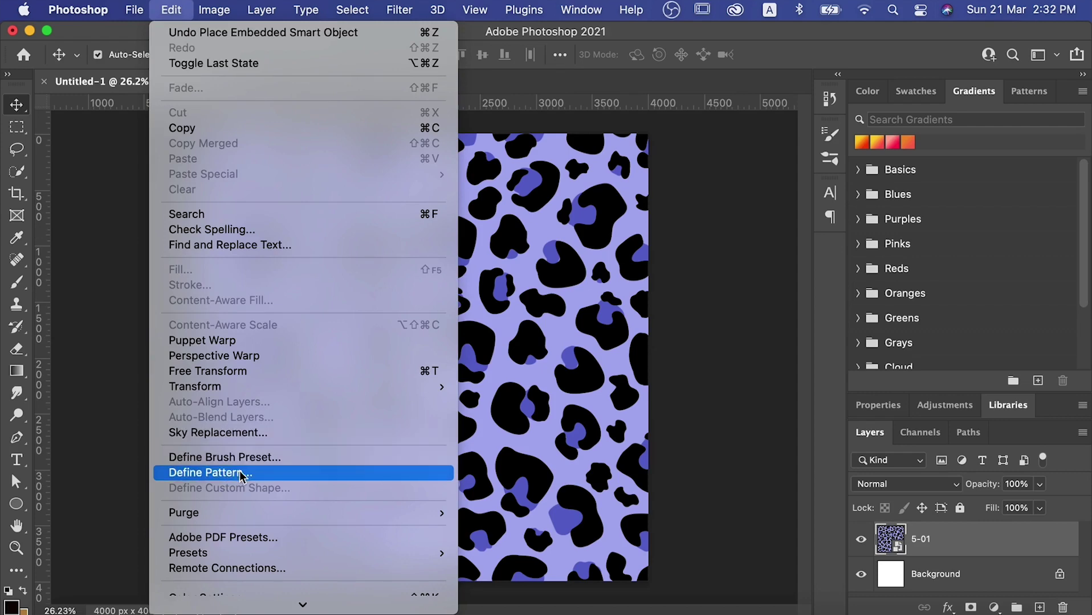
left_click(241, 477)
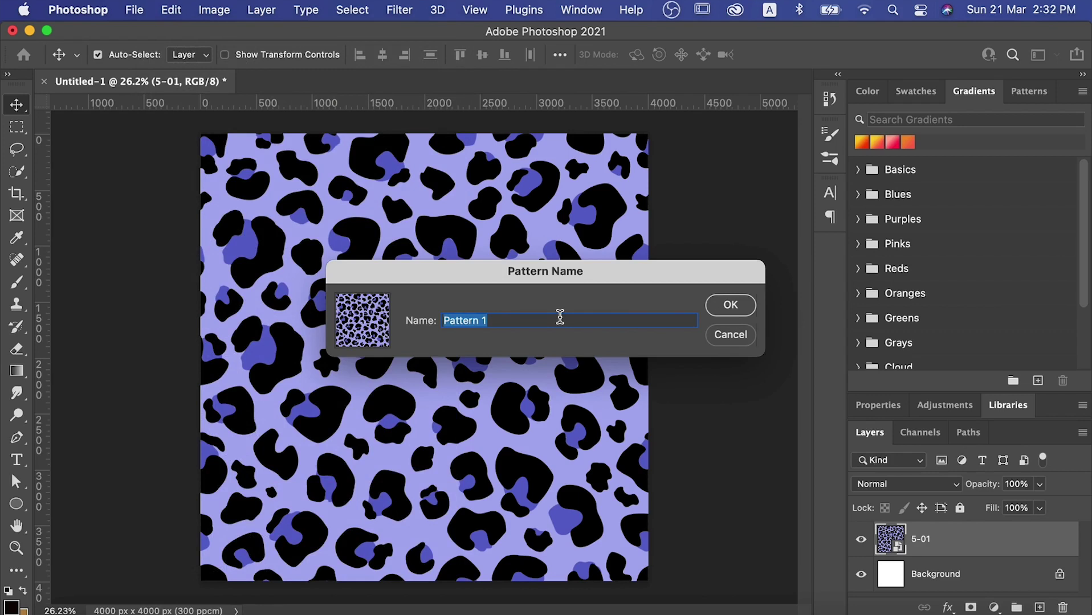
type("Leo")
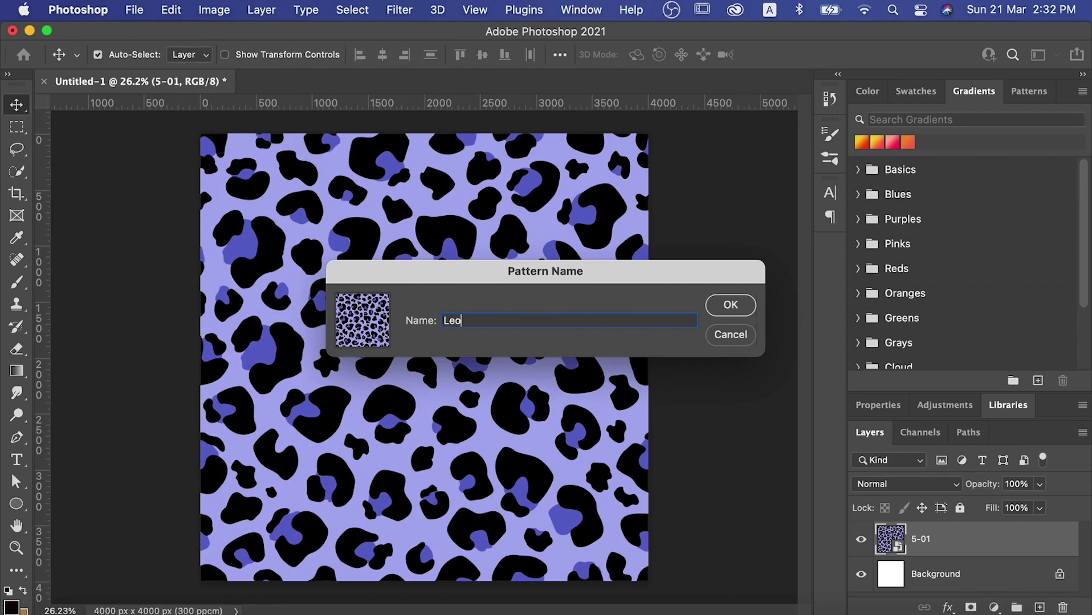
type("pard ")
type("Bl")
type("ue")
left_click(738, 302)
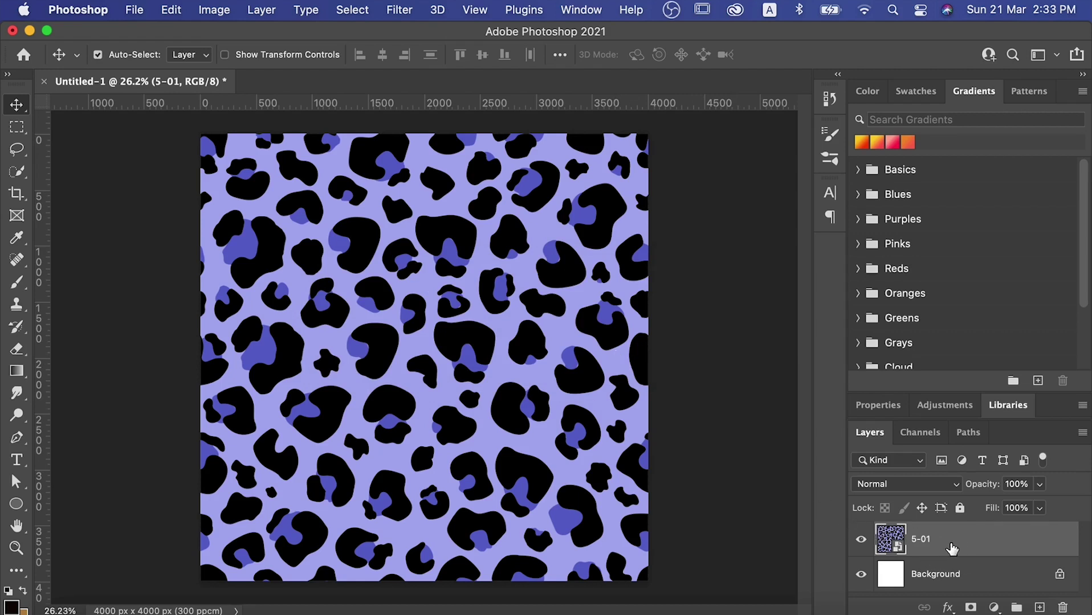
- Delete the 5-01 layer, leaving only the white Background
left_click_drag(971, 550, 1062, 608)
left_click(1062, 609)
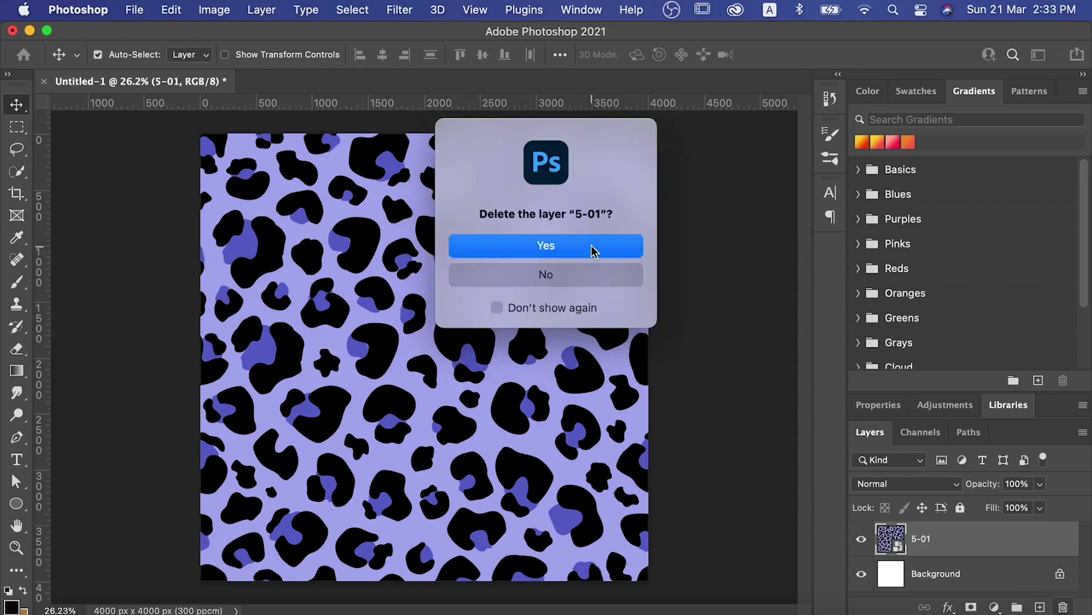
left_click(593, 248)
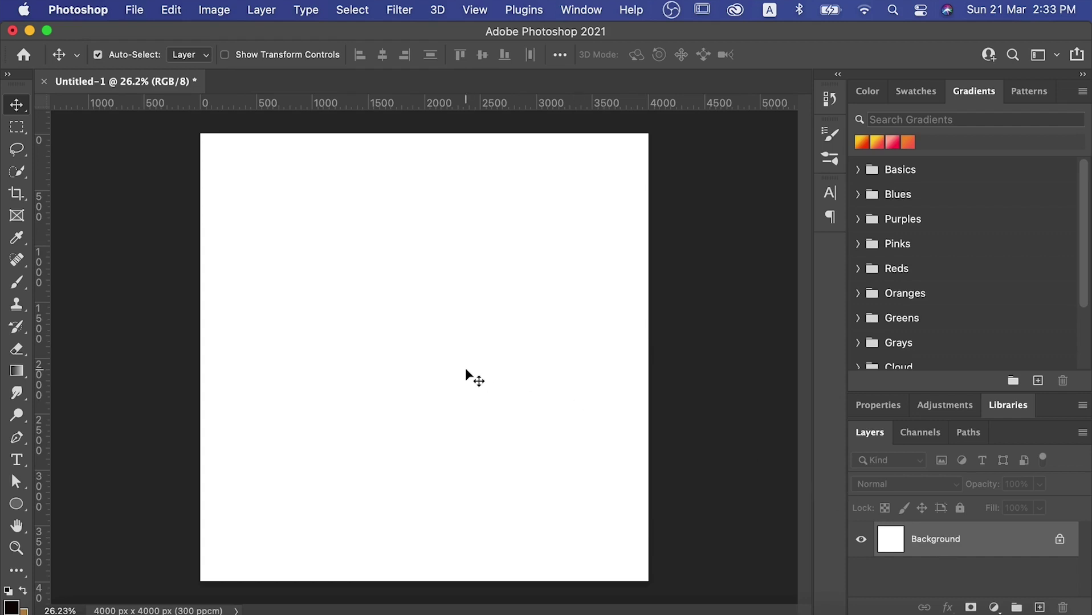
- Type 'TEACHER' as a text layer and shift it right toward the canvas centre
key("t")
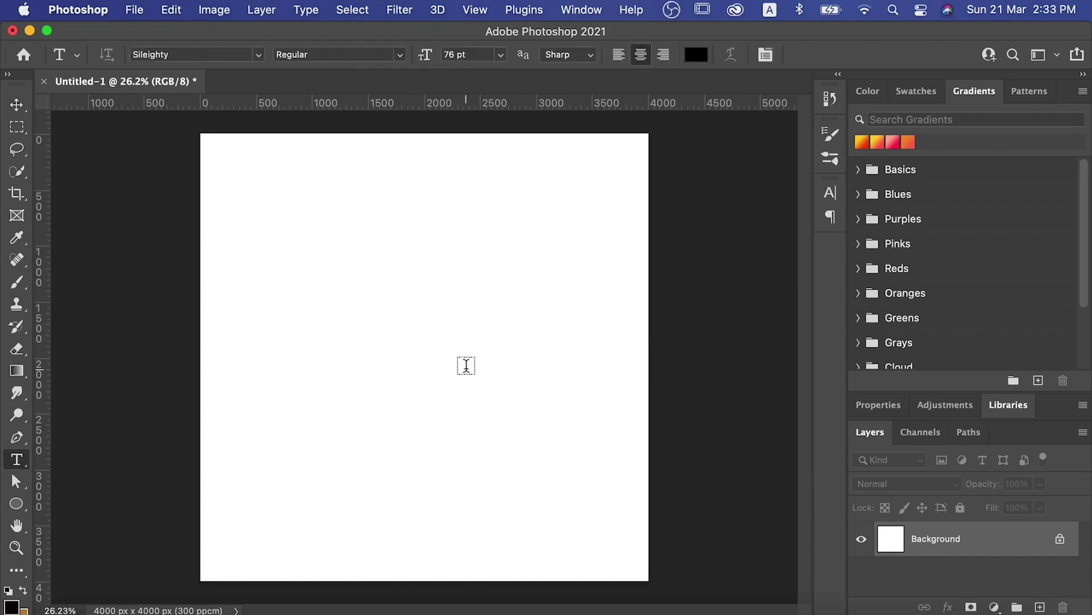
left_click(372, 311)
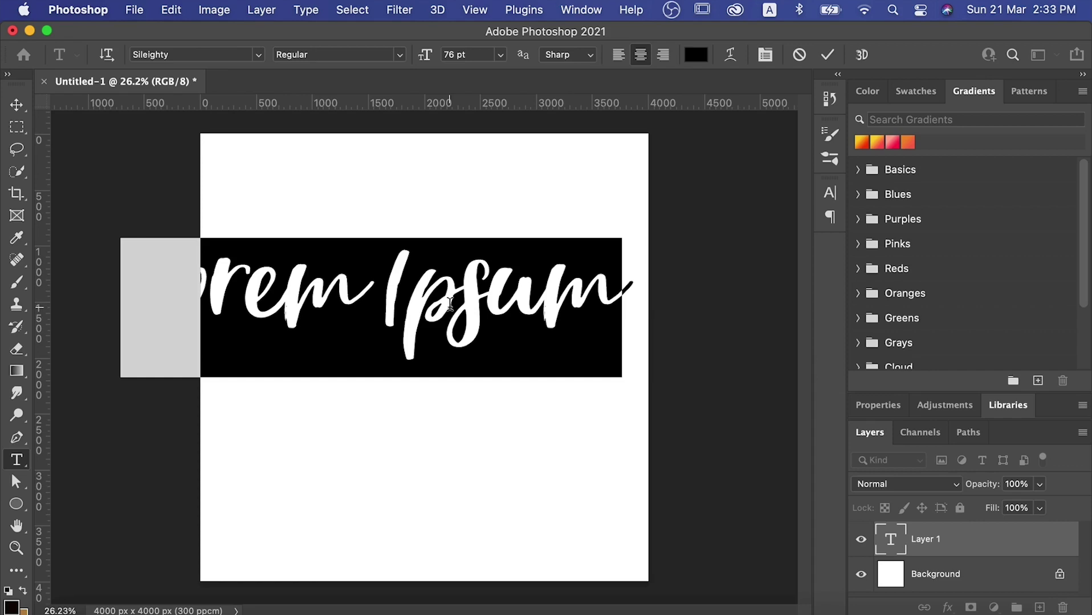
type("TEAC")
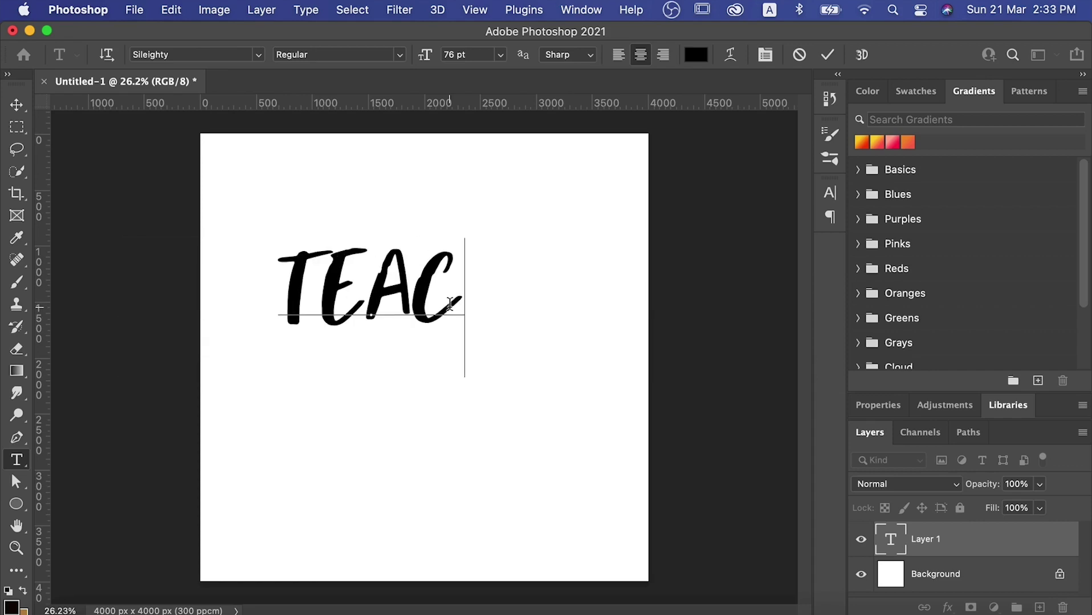
type("HER")
left_click(17, 104)
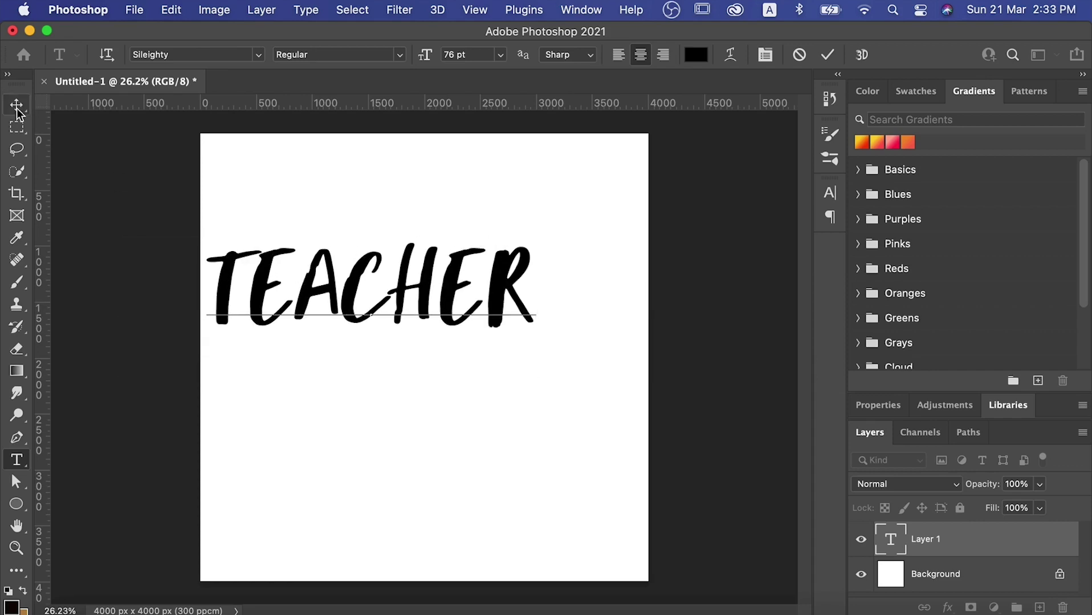
left_click_drag(443, 282, 476, 290)
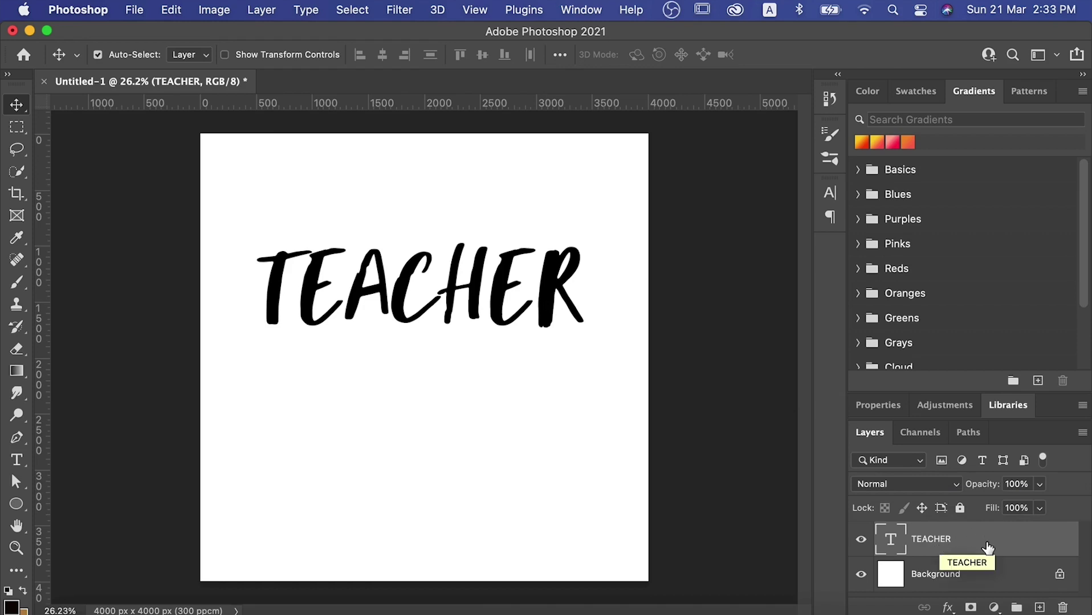
- Add a Pattern Overlay to TEACHER using the purple leopard pattern swatch
left_click(947, 609)
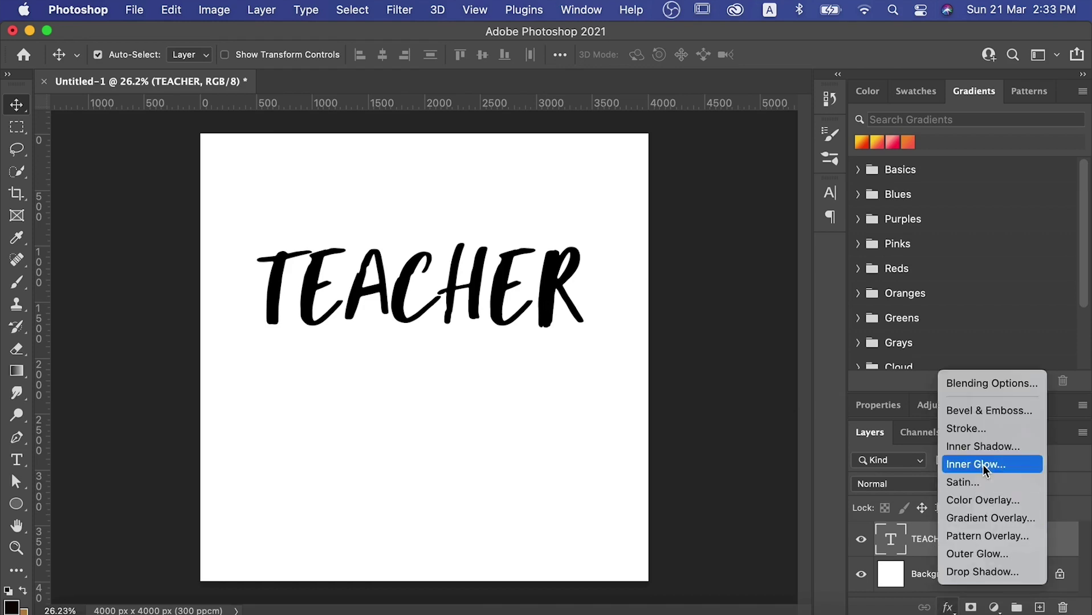
left_click(992, 538)
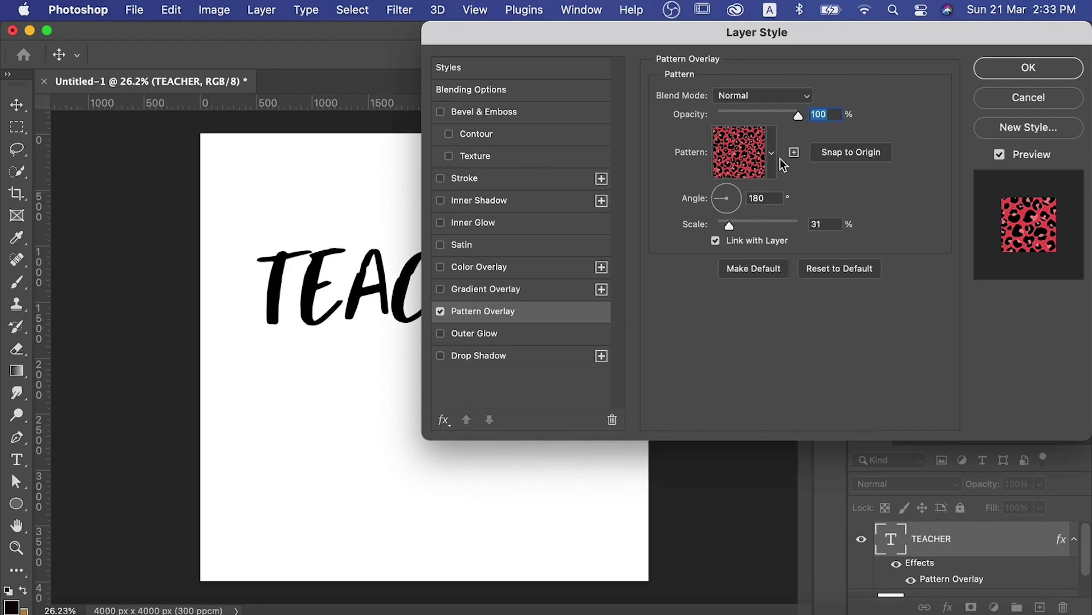
left_click(772, 152)
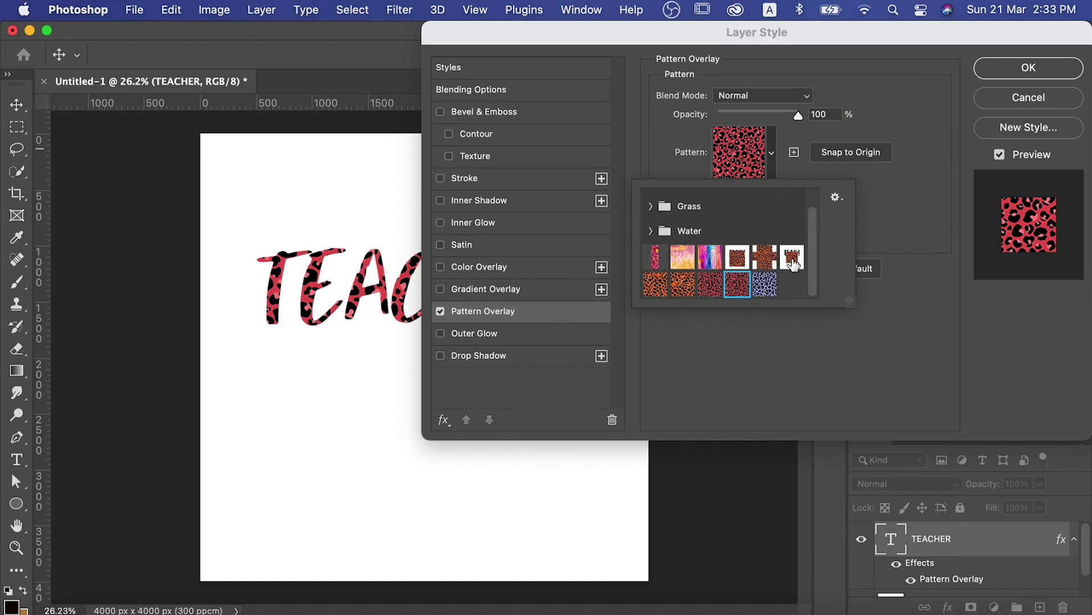
left_click(764, 285)
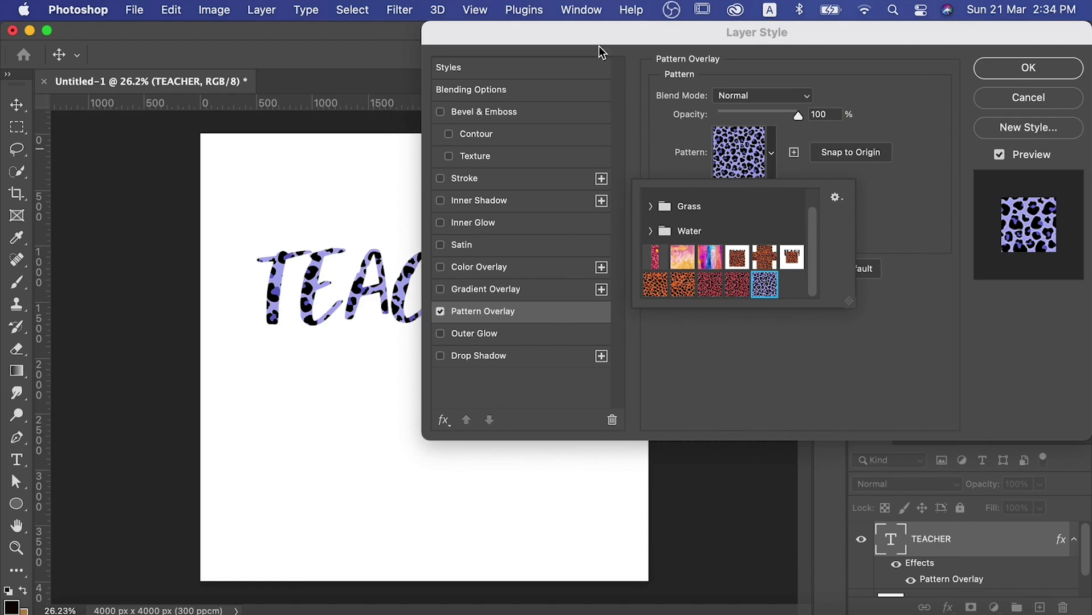
left_click(910, 223)
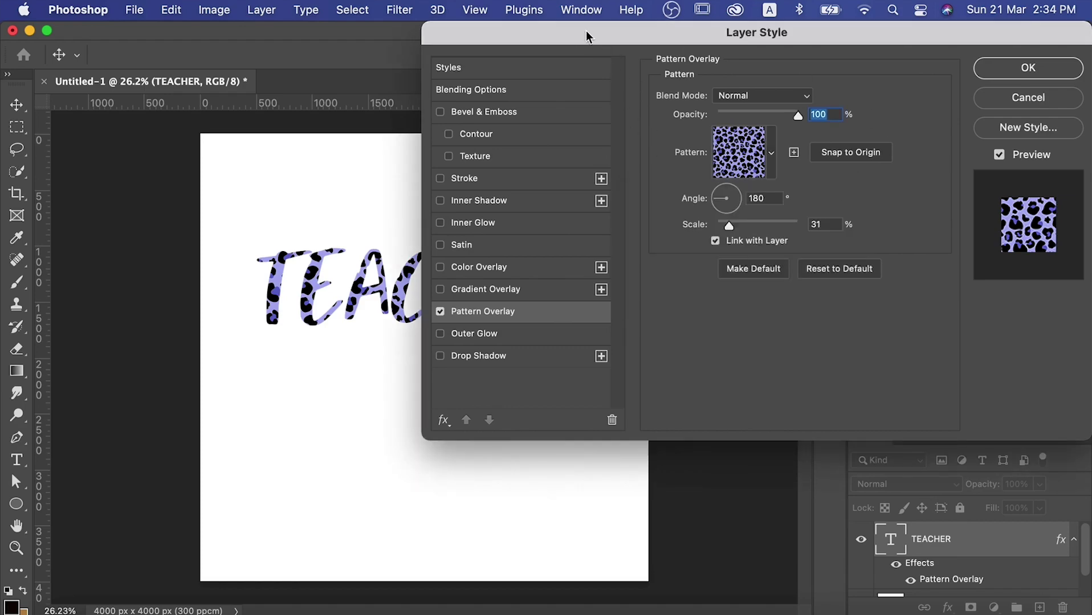
- Reduce the leopard Pattern Overlay scale to 15%
left_click_drag(585, 30, 721, 55)
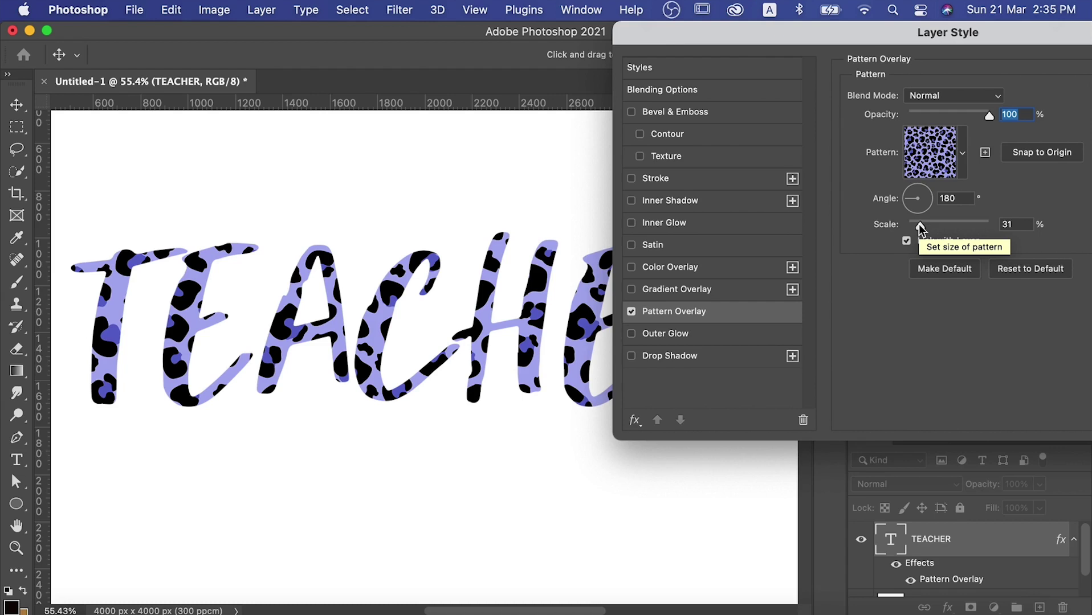
left_click_drag(921, 227, 913, 227)
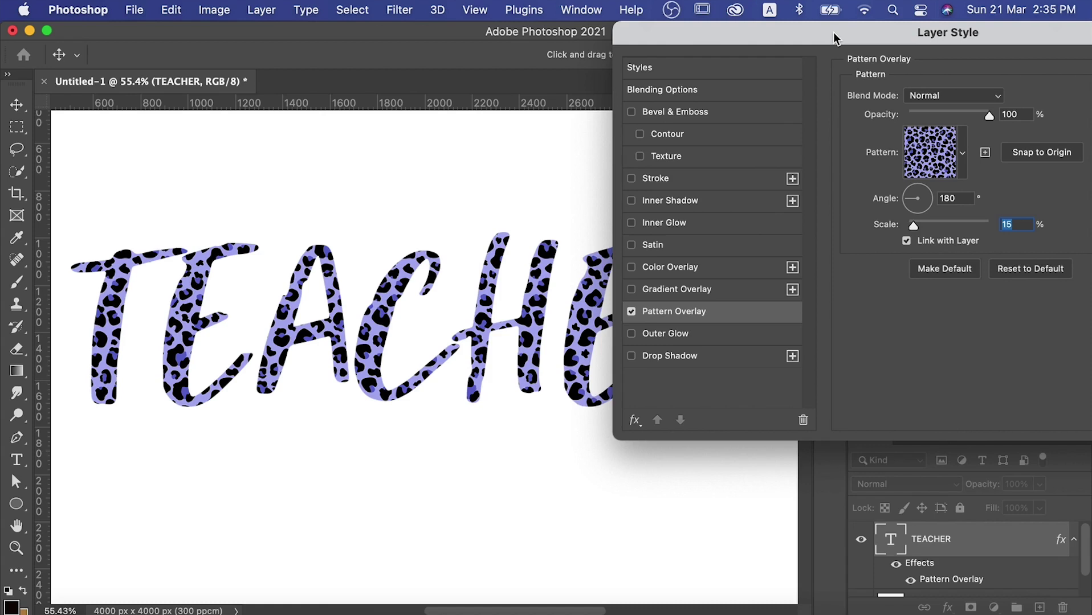
left_click_drag(834, 38, 616, 88)
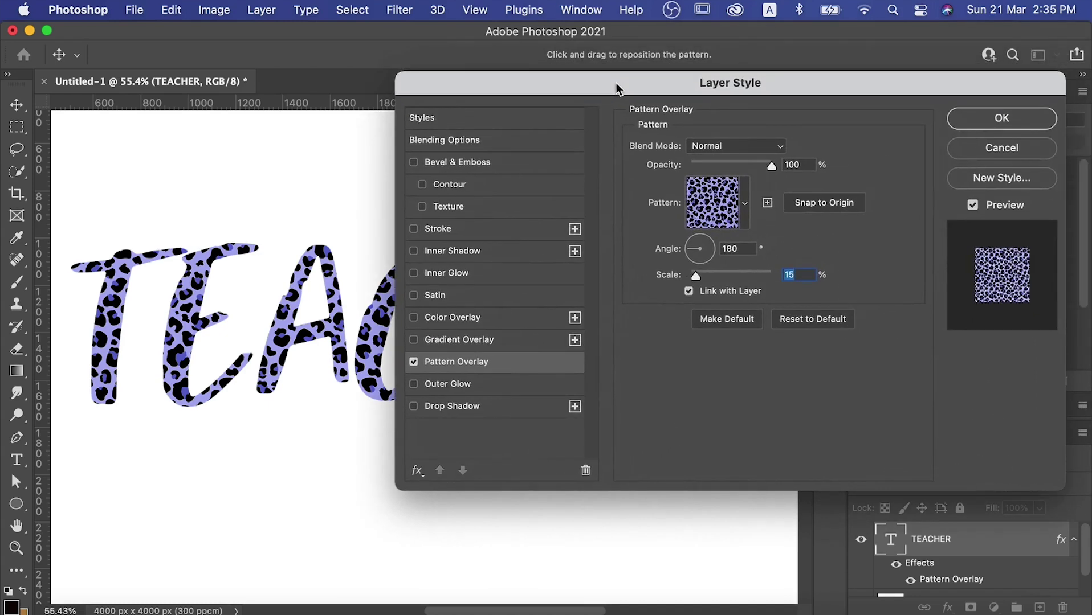
- Apply the Layer Style settings and zoom out to view the leopard-filled TEACHER
left_click(995, 118)
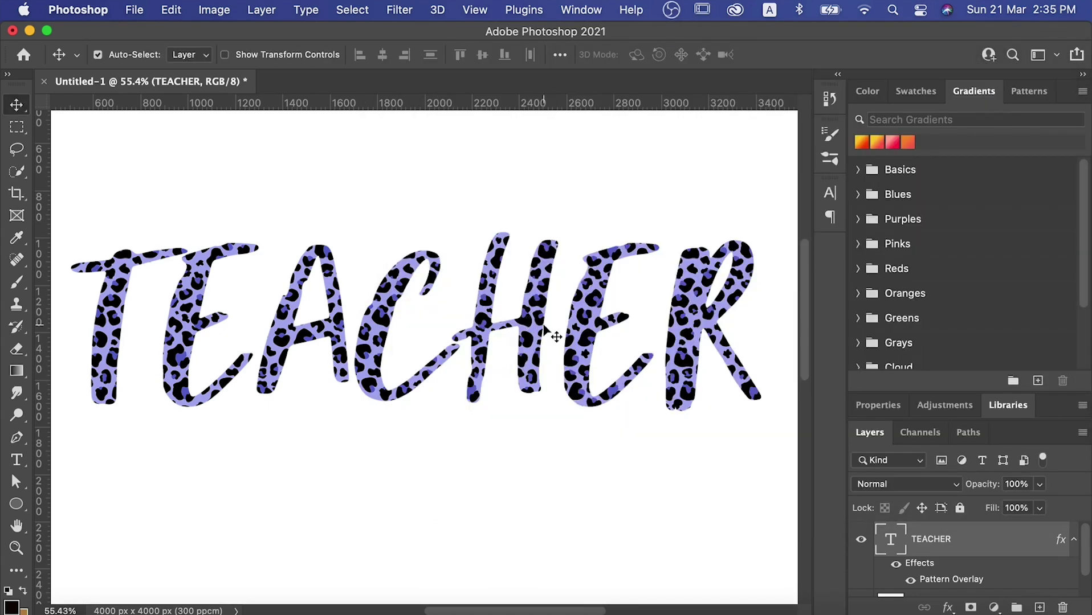
scroll(544, 329, "down", 1)
scroll(544, 330, "down", 1)
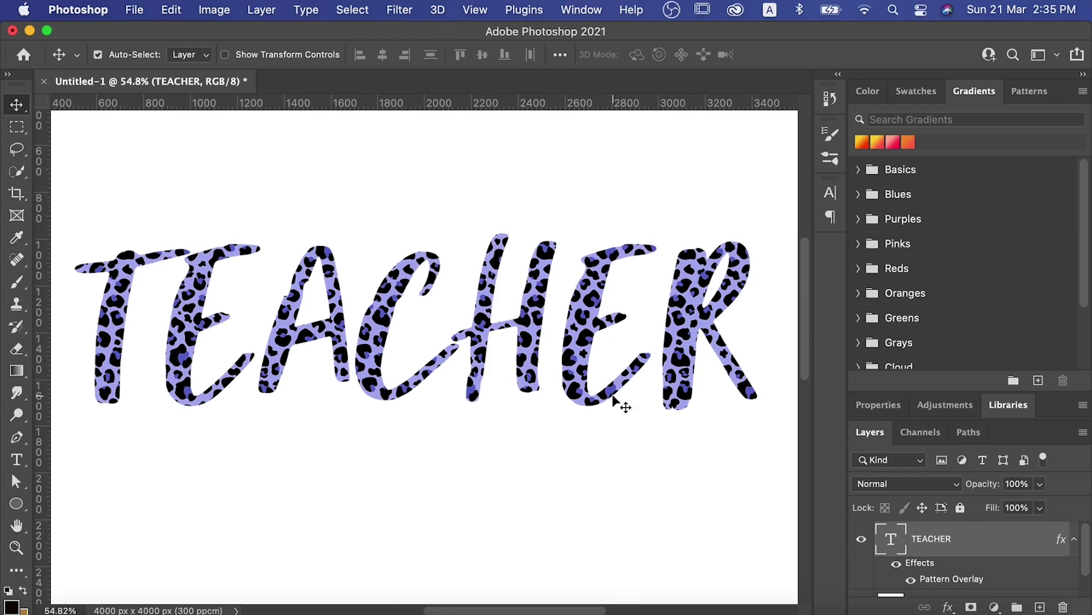
scroll(613, 397, "down", 3)
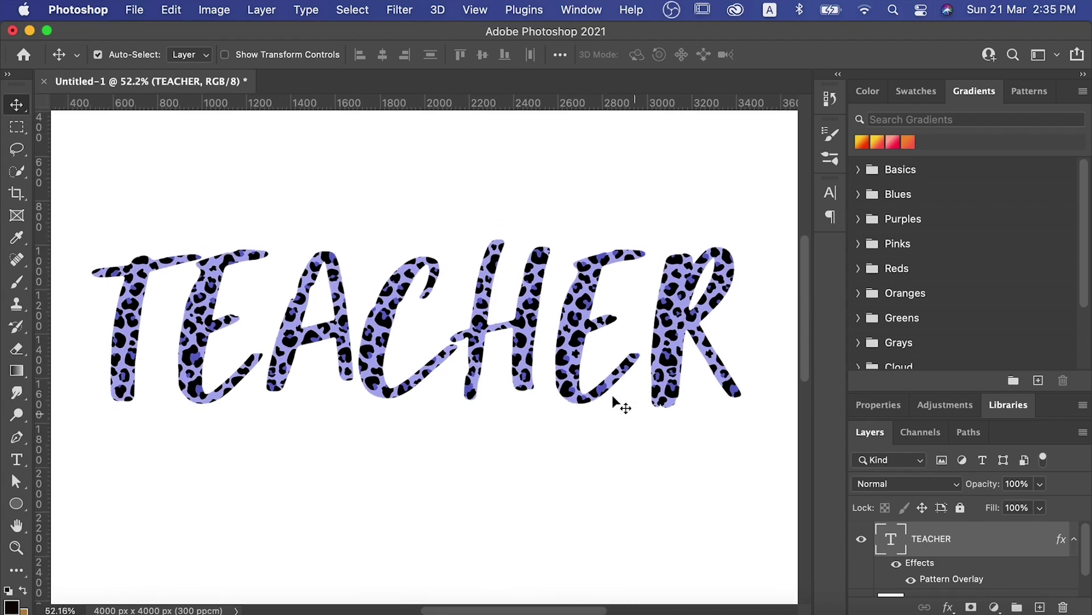